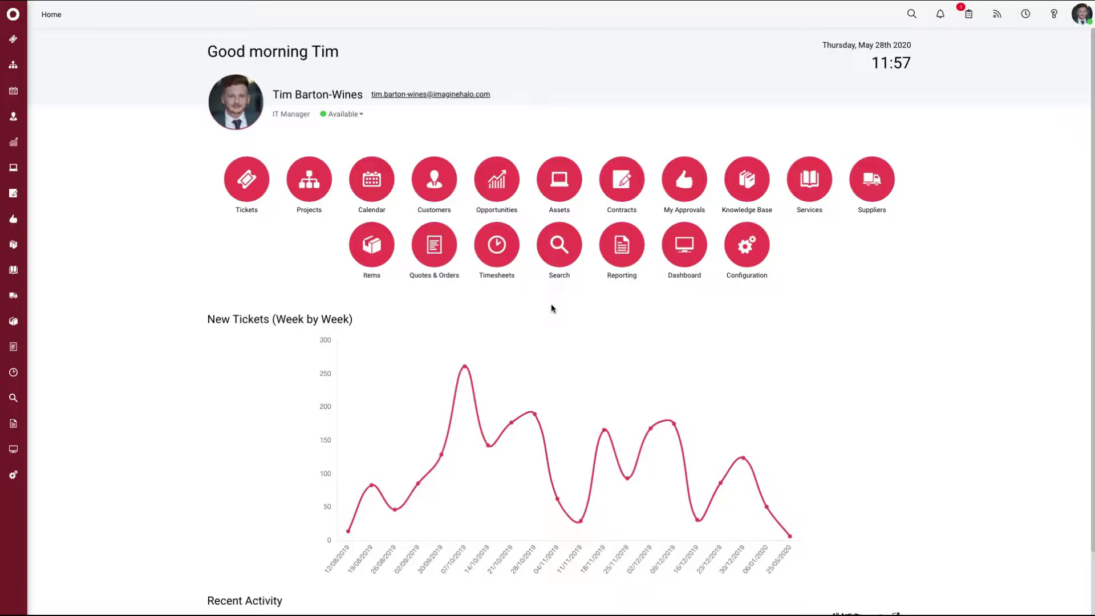
Step: Open the calendar and look through its month, agenda and timeline views
{"action": "left_click", "coordinate": [371, 180]}
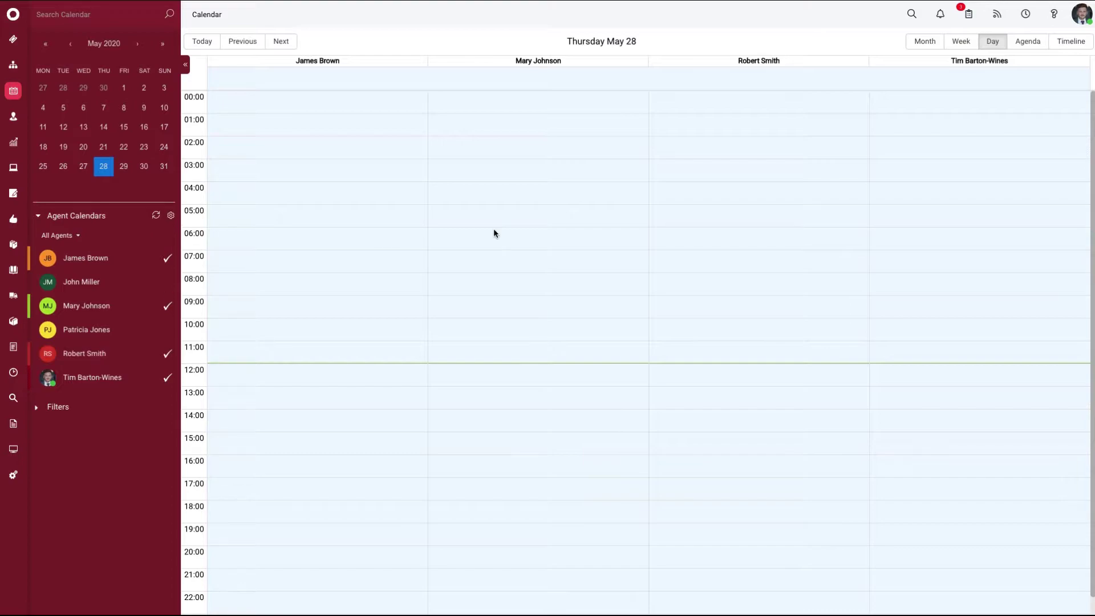
{"action": "left_click", "coordinate": [924, 43]}
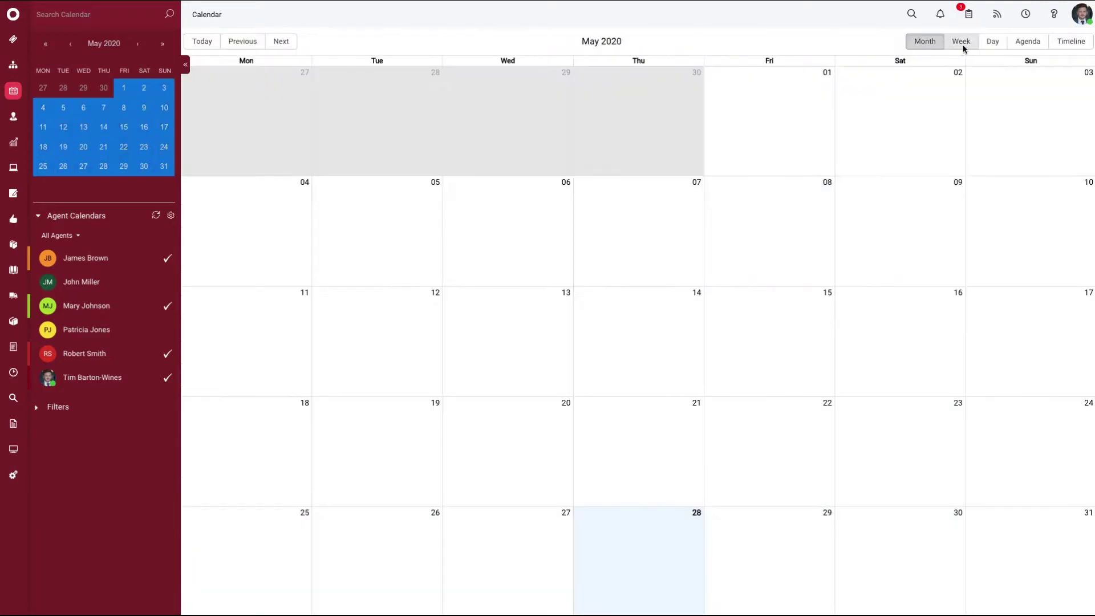
{"action": "left_click", "coordinate": [1026, 42]}
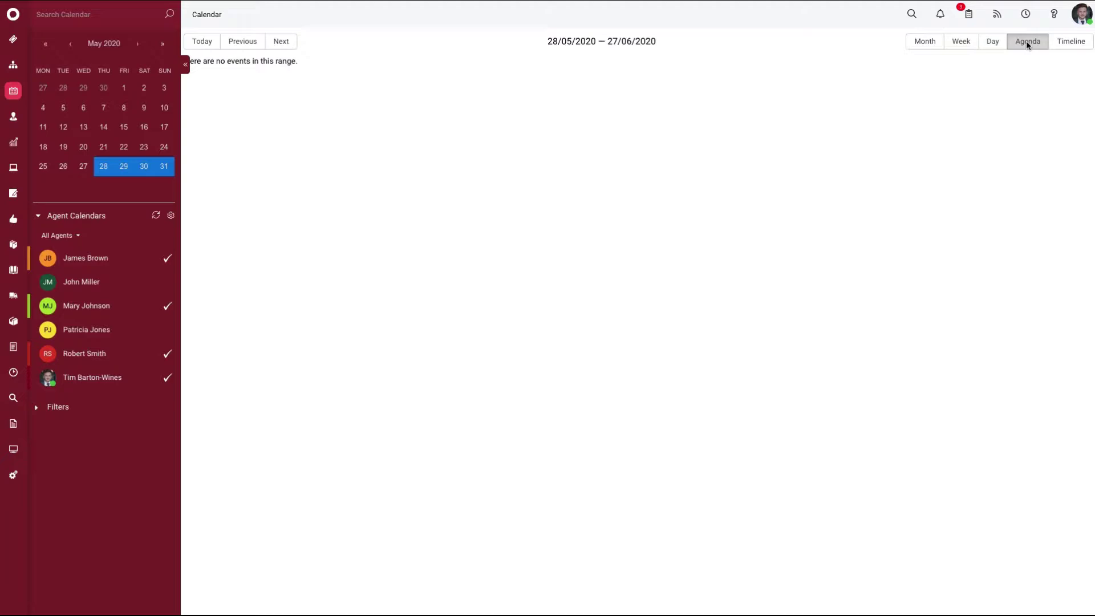
{"action": "left_click", "coordinate": [1074, 45]}
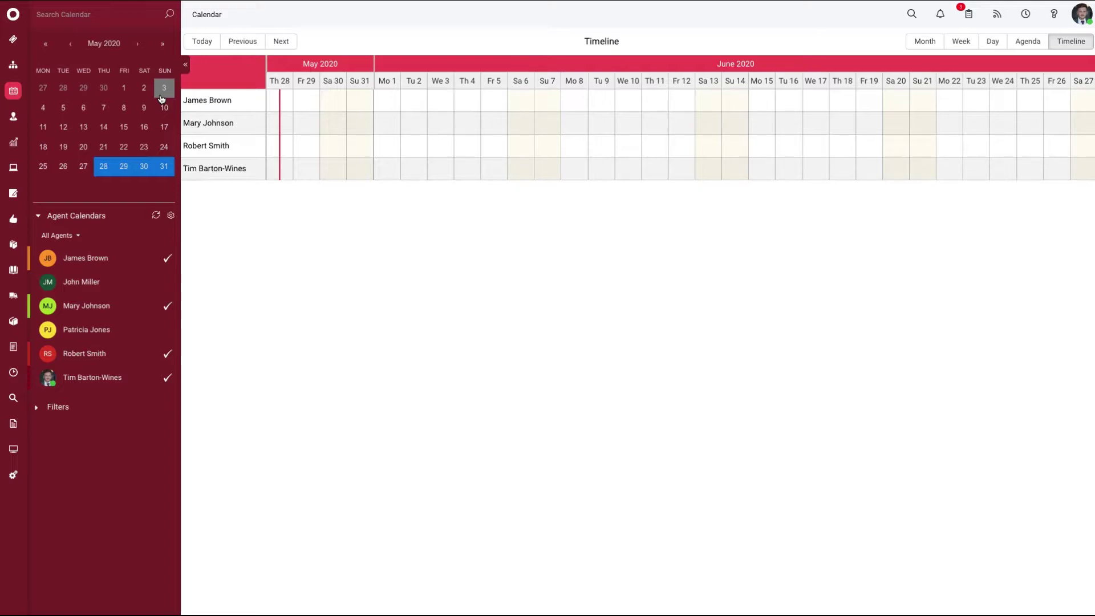
Step: Enable the optional Exchange Calendars feature in the Calendars and Appointments configuration and open its setup page
{"action": "left_click", "coordinate": [11, 12]}
{"action": "left_click", "coordinate": [749, 236]}
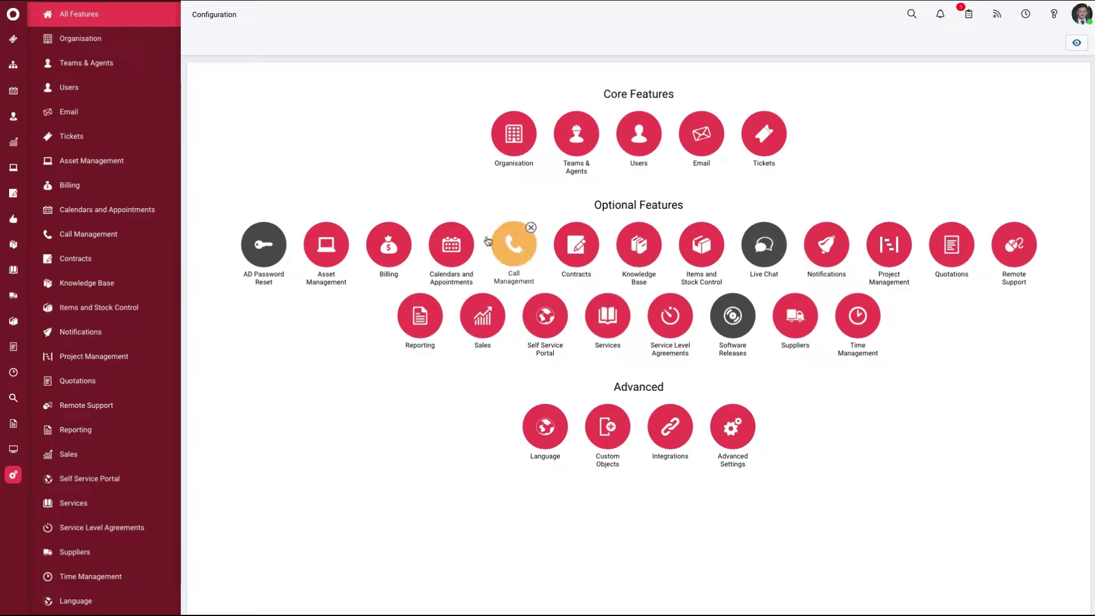
{"action": "left_click", "coordinate": [453, 246]}
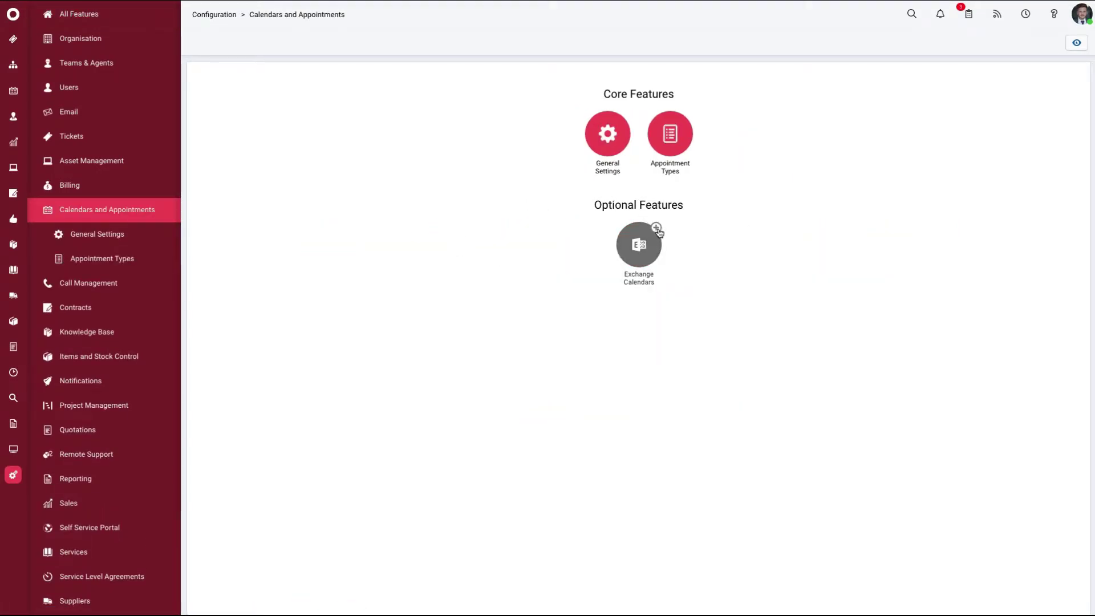
{"action": "left_click", "coordinate": [656, 229]}
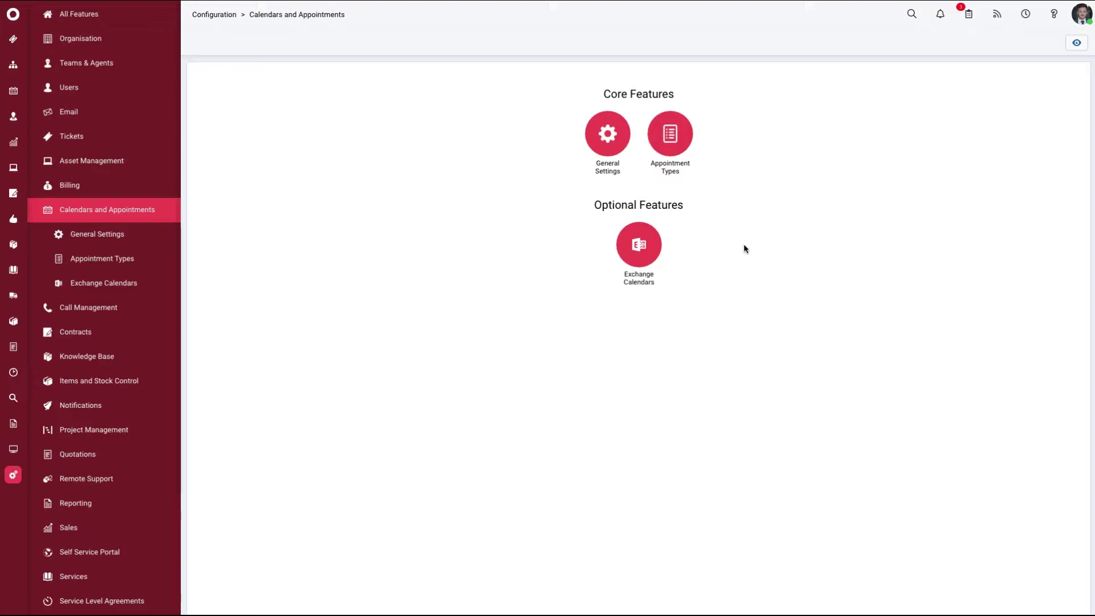
{"action": "left_click", "coordinate": [639, 244]}
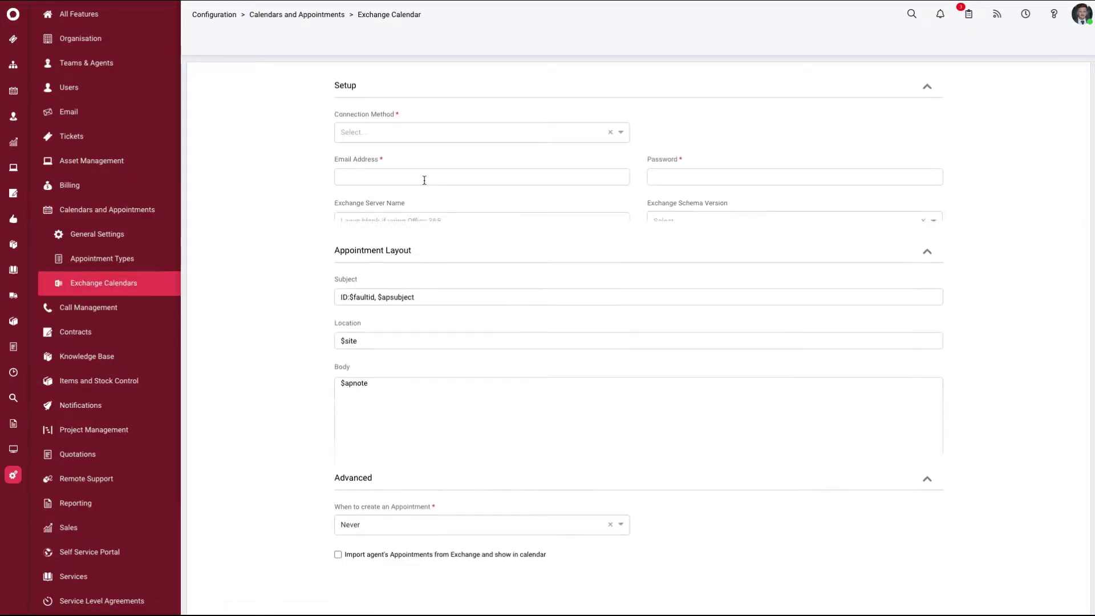
Step: Set the connection method to EWS (Exchange Web Services with App Impersonation) and the Exchange schema version to Exchange 2013
{"action": "left_click", "coordinate": [411, 130]}
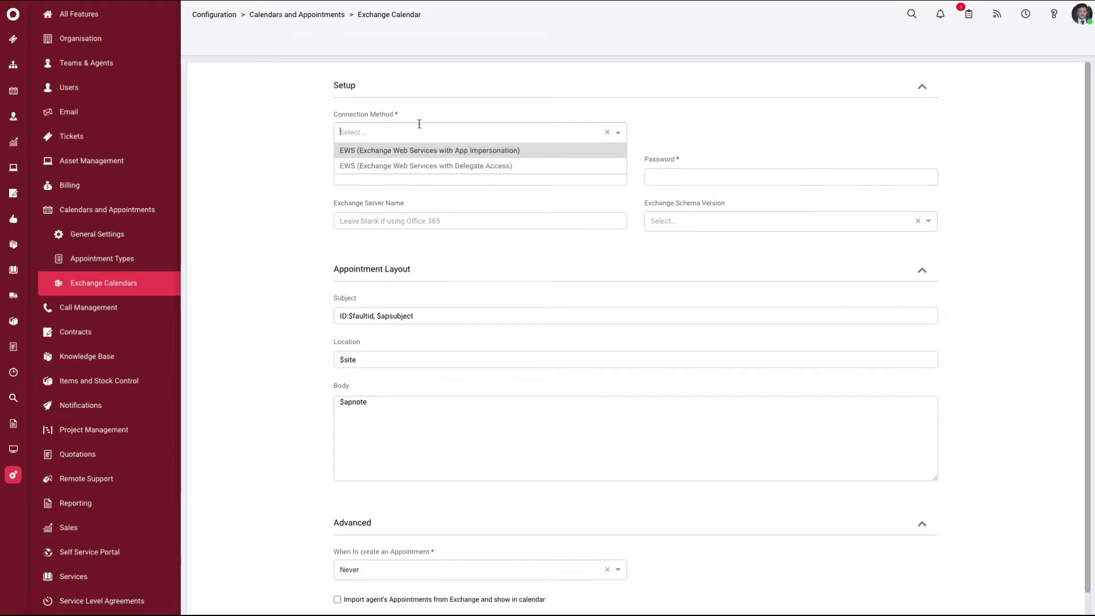
{"action": "left_click", "coordinate": [515, 152]}
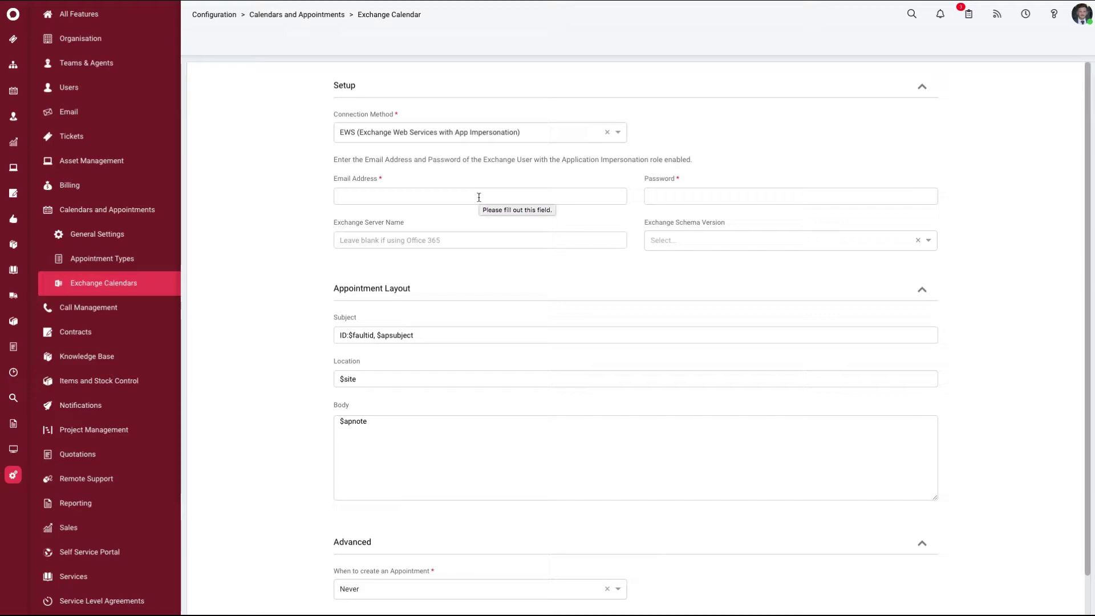
{"action": "left_click", "coordinate": [687, 239]}
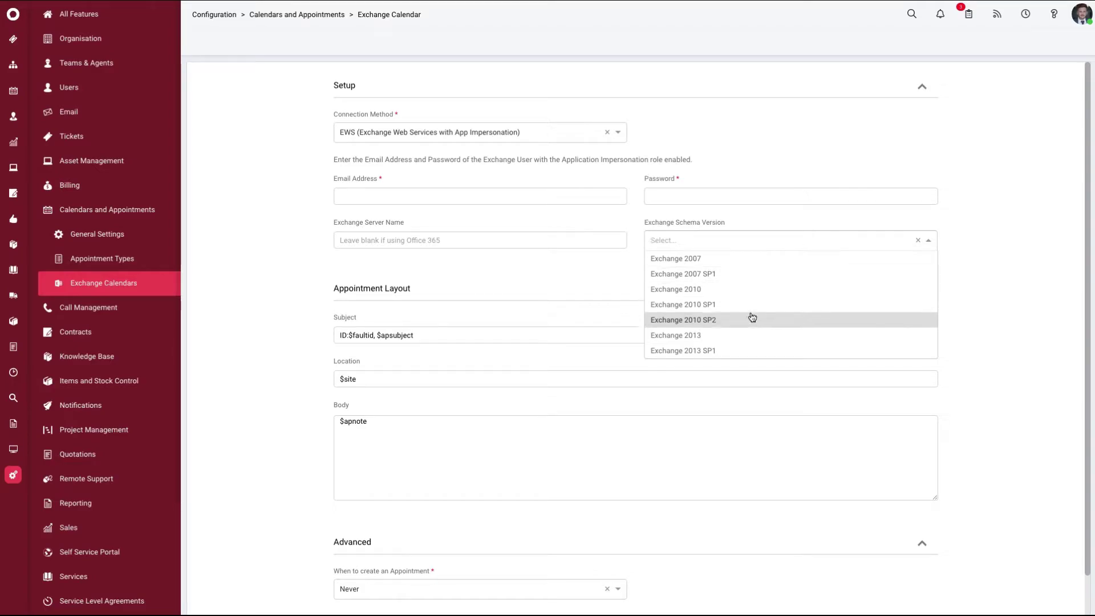
{"action": "scroll", "coordinate": [753, 300], "scroll_direction": "down", "scroll_amount": 1}
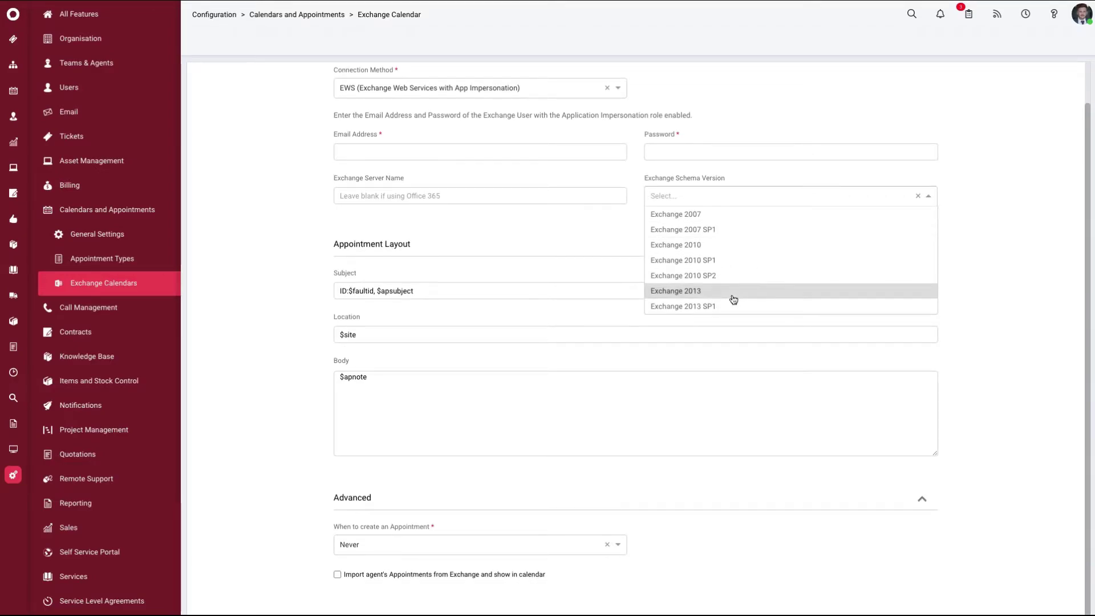
{"action": "left_click", "coordinate": [732, 297]}
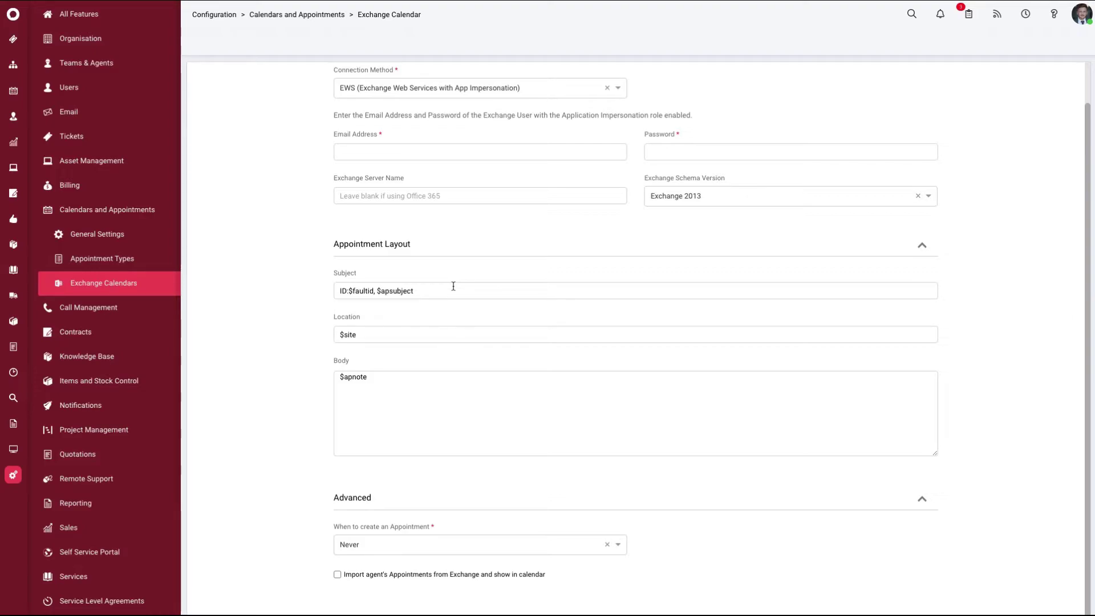
Step: Review the choices for when to create an appointment, and enable importing agents' appointments from Exchange into the calendar
{"action": "left_click", "coordinate": [410, 553]}
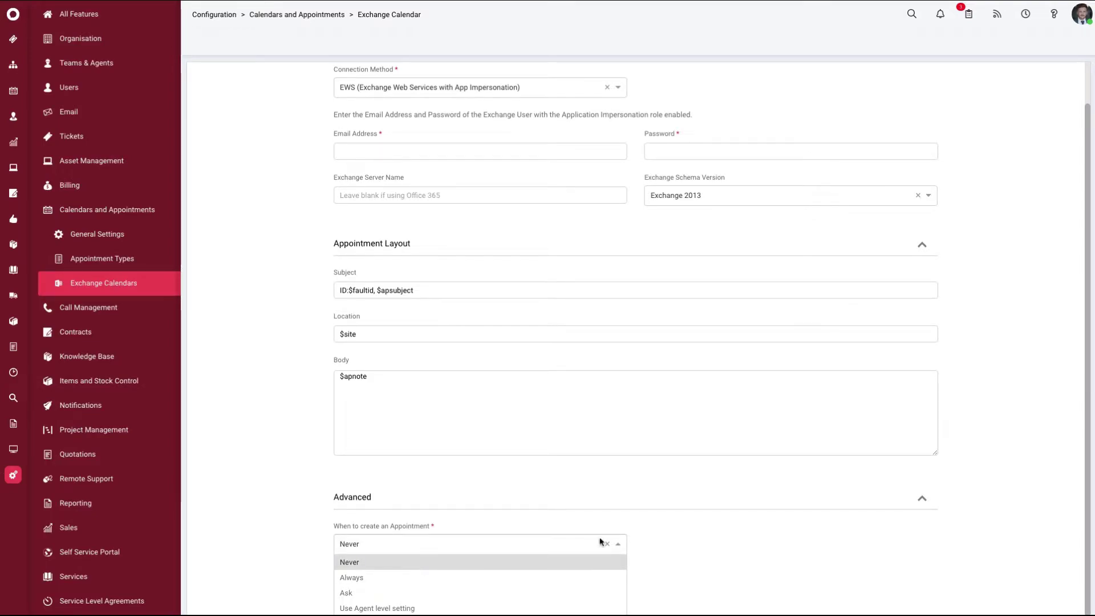
{"action": "left_click", "coordinate": [699, 548]}
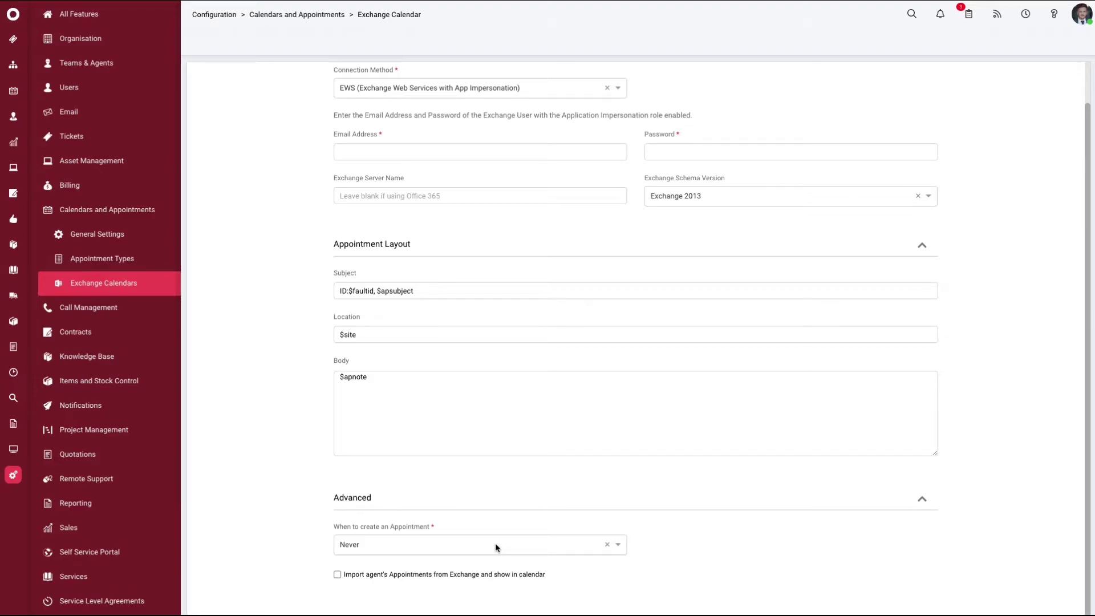
{"action": "left_click", "coordinate": [337, 574]}
{"action": "scroll", "coordinate": [439, 408], "scroll_direction": "up", "scroll_amount": 2}
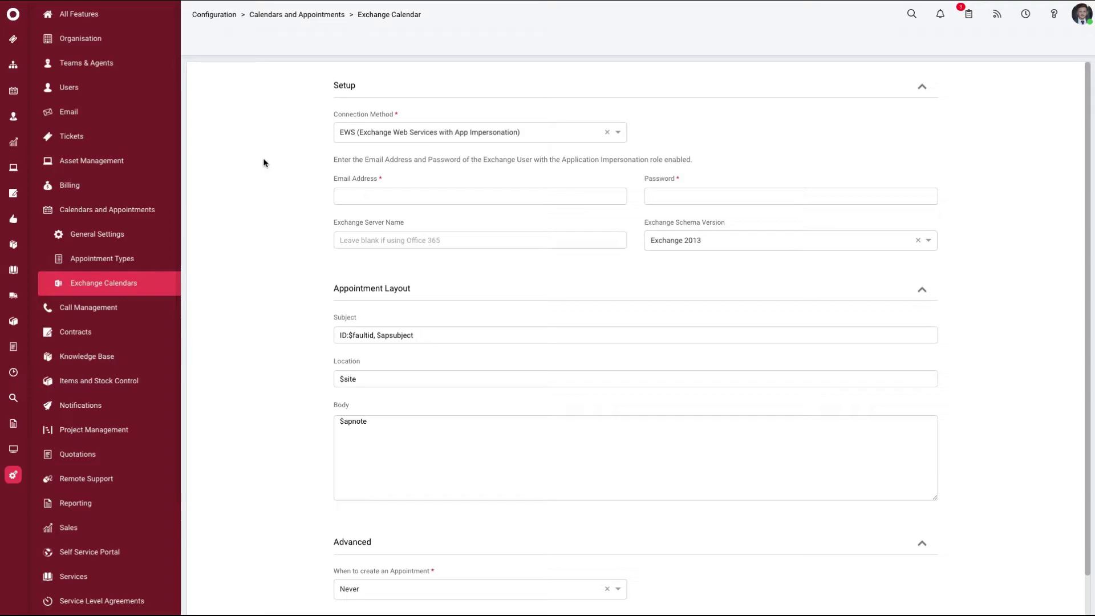
Step: Start a new appointment at 05:00 on Thursday 28 May in the second agent's calendar column
{"action": "left_click", "coordinate": [12, 13]}
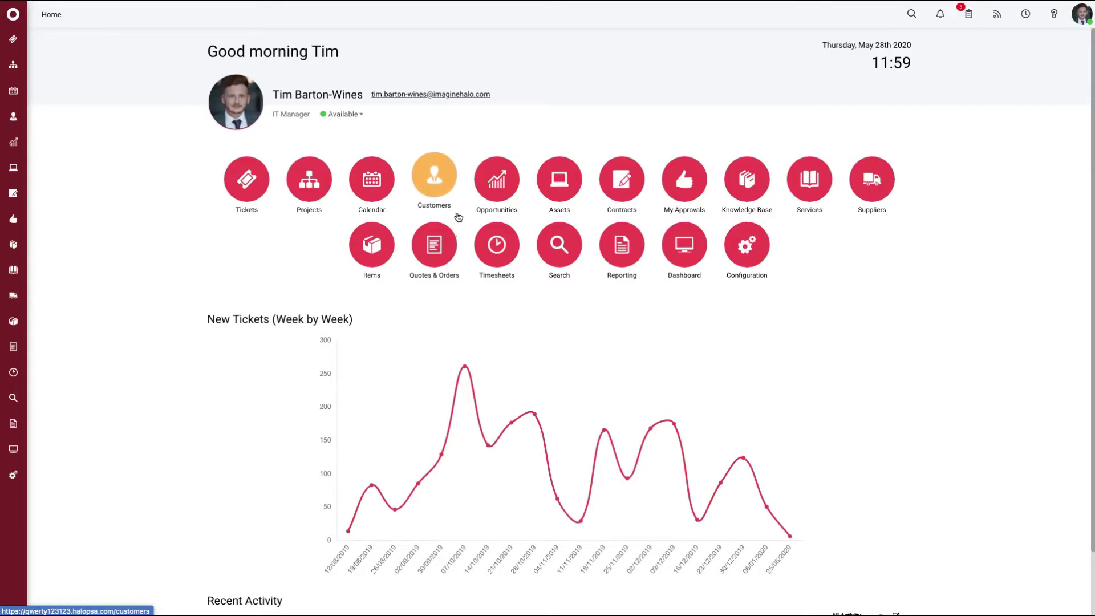
{"action": "left_click", "coordinate": [368, 181]}
{"action": "left_click", "coordinate": [486, 213]}
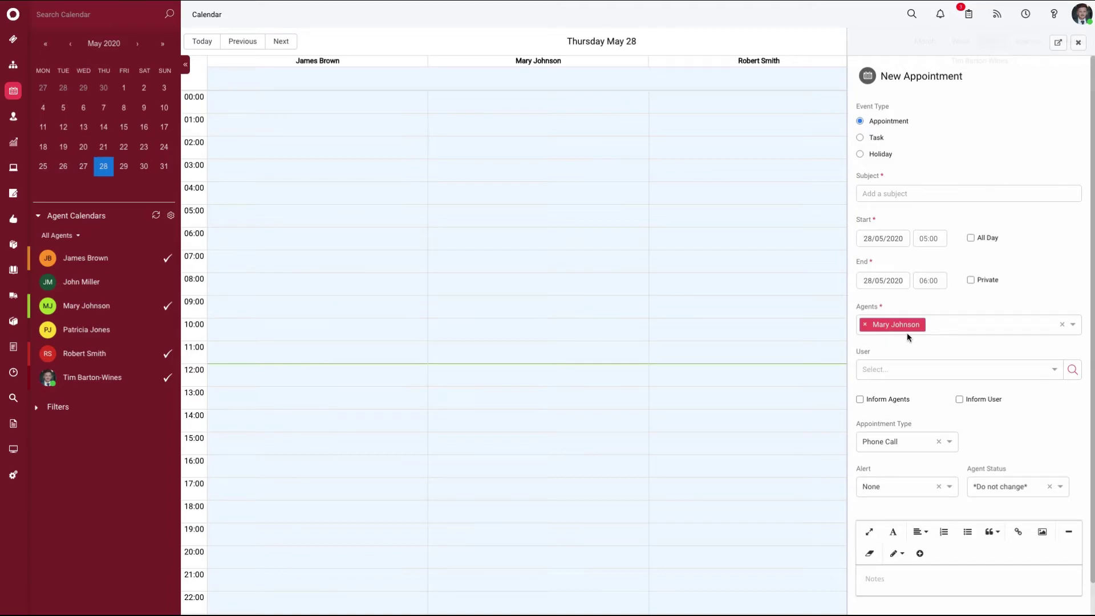
Step: Preview the Task and Holiday event types and return the form to Appointment
{"action": "left_click", "coordinate": [861, 138]}
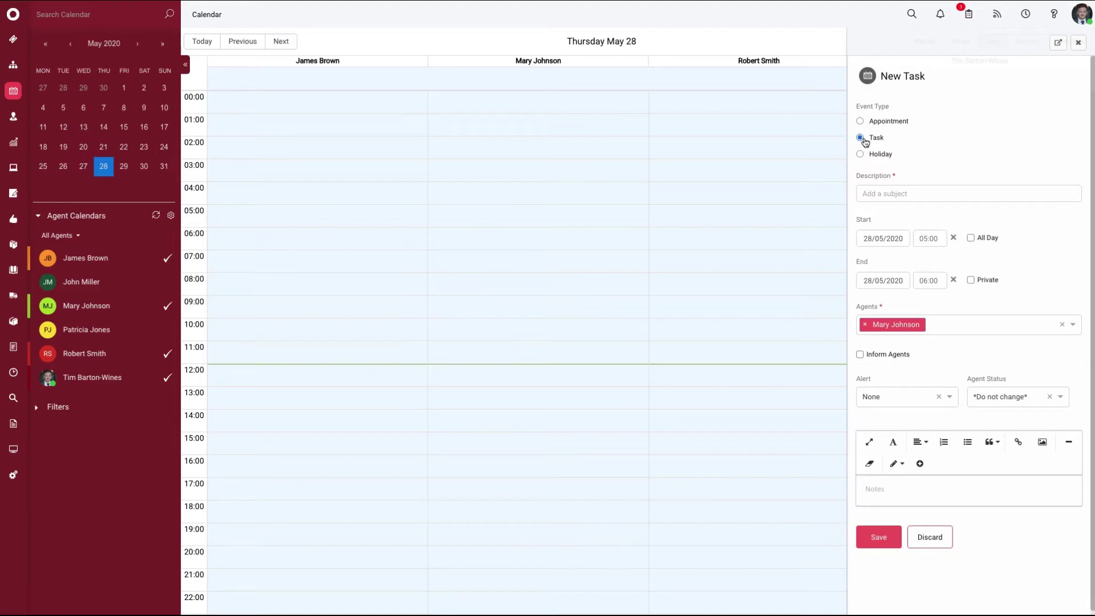
{"action": "left_click", "coordinate": [860, 155]}
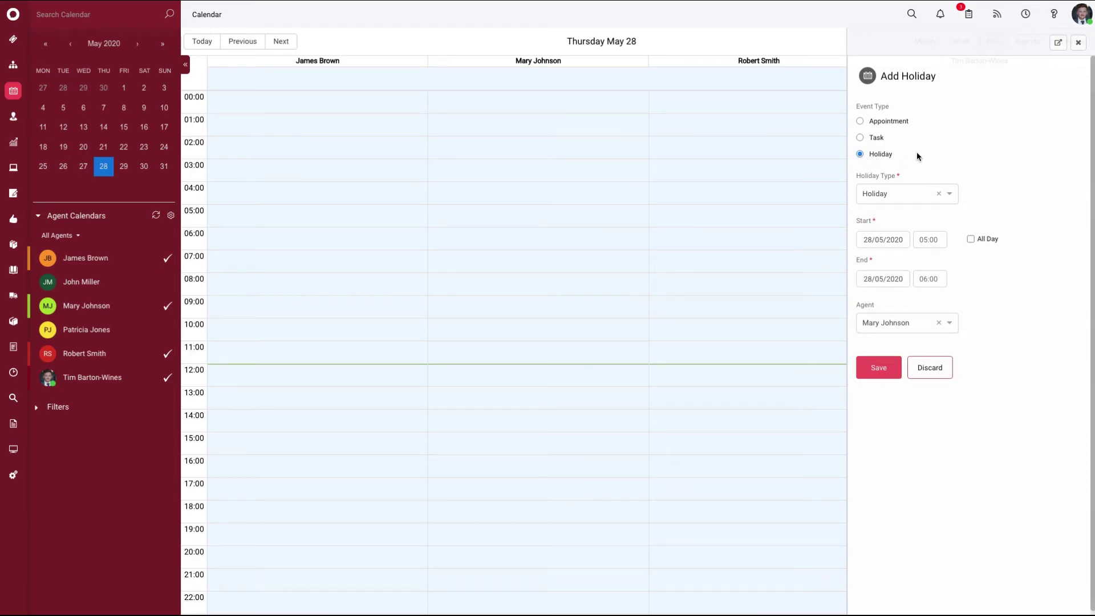
{"action": "left_click", "coordinate": [860, 119]}
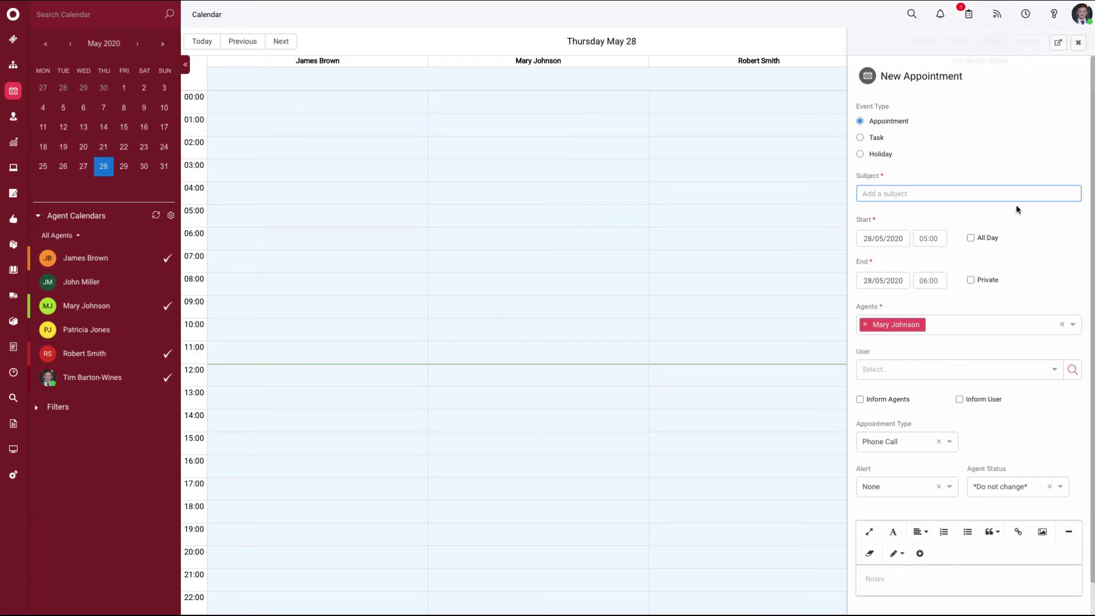
Step: Set the appointment's start to 29/05/2020 at 10:00 and check the available user choices without selecting one
{"action": "scroll", "coordinate": [1015, 204], "scroll_direction": "down", "scroll_amount": 1}
{"action": "scroll", "coordinate": [1016, 209], "scroll_direction": "down", "scroll_amount": 1}
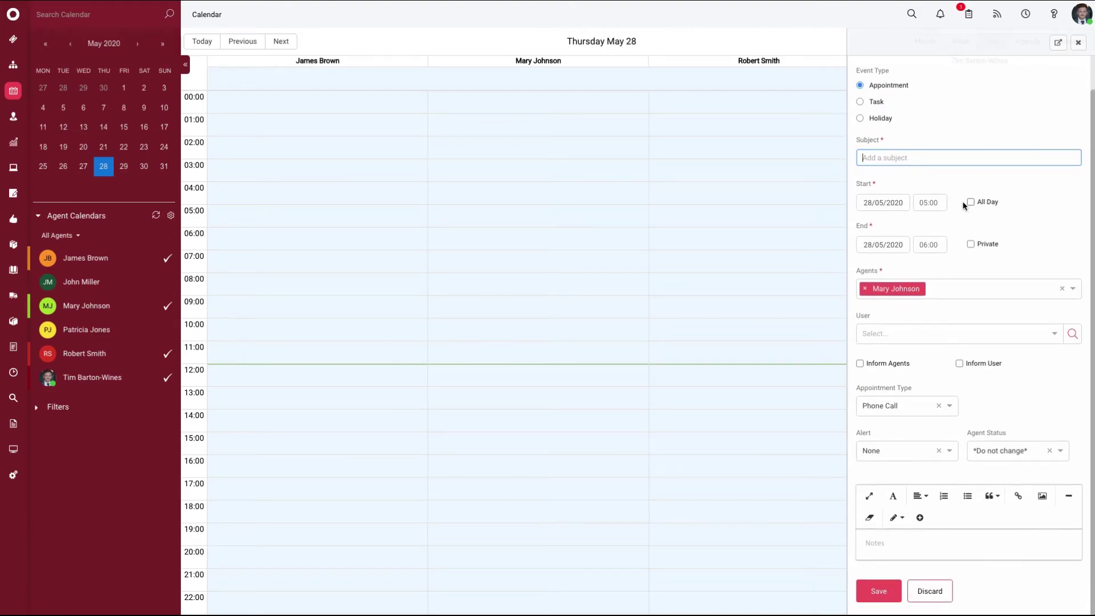
{"action": "left_click", "coordinate": [867, 203]}
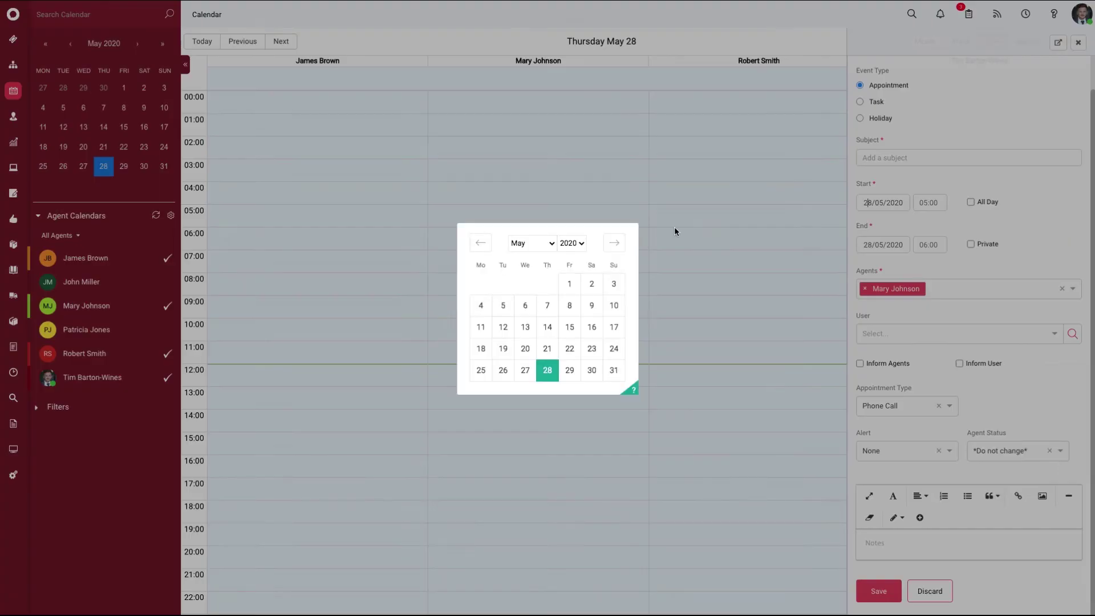
{"action": "left_click", "coordinate": [567, 369]}
{"action": "left_click", "coordinate": [930, 202]}
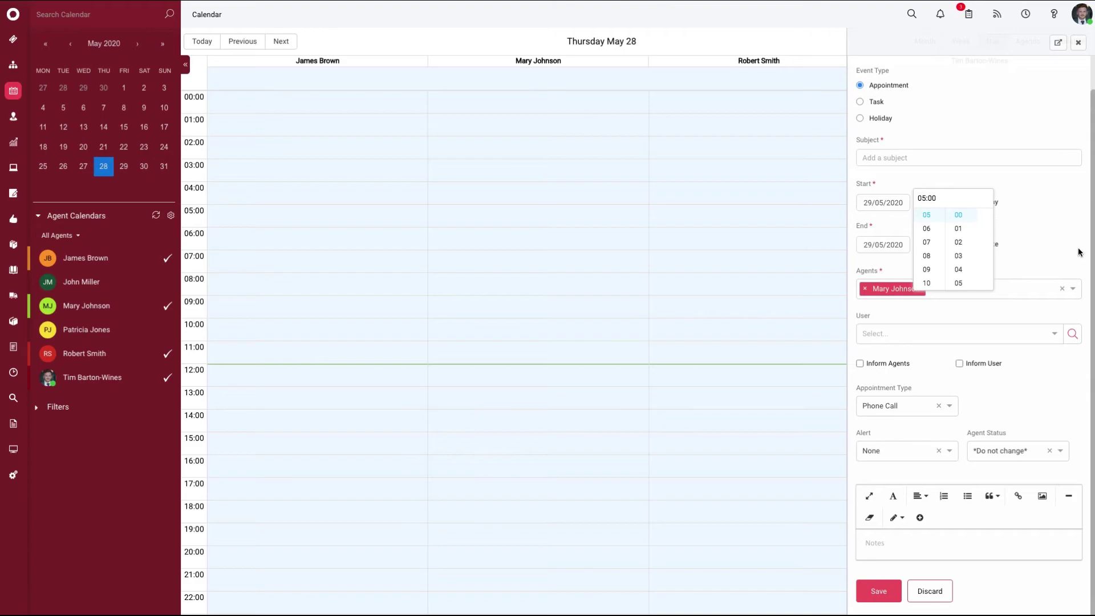
{"action": "left_click", "coordinate": [927, 284]}
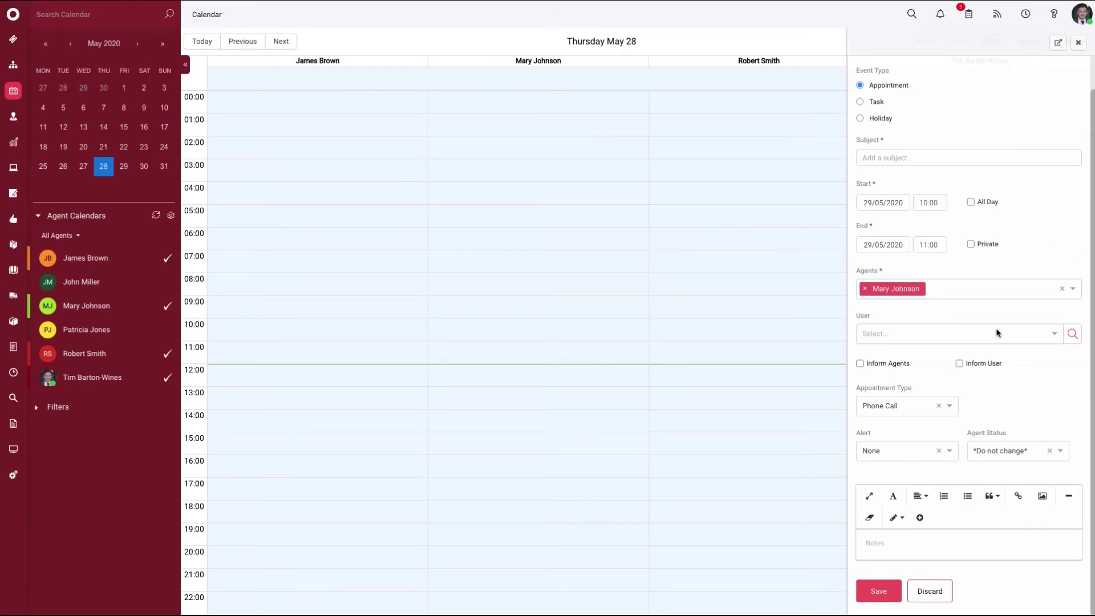
{"action": "left_click", "coordinate": [951, 332]}
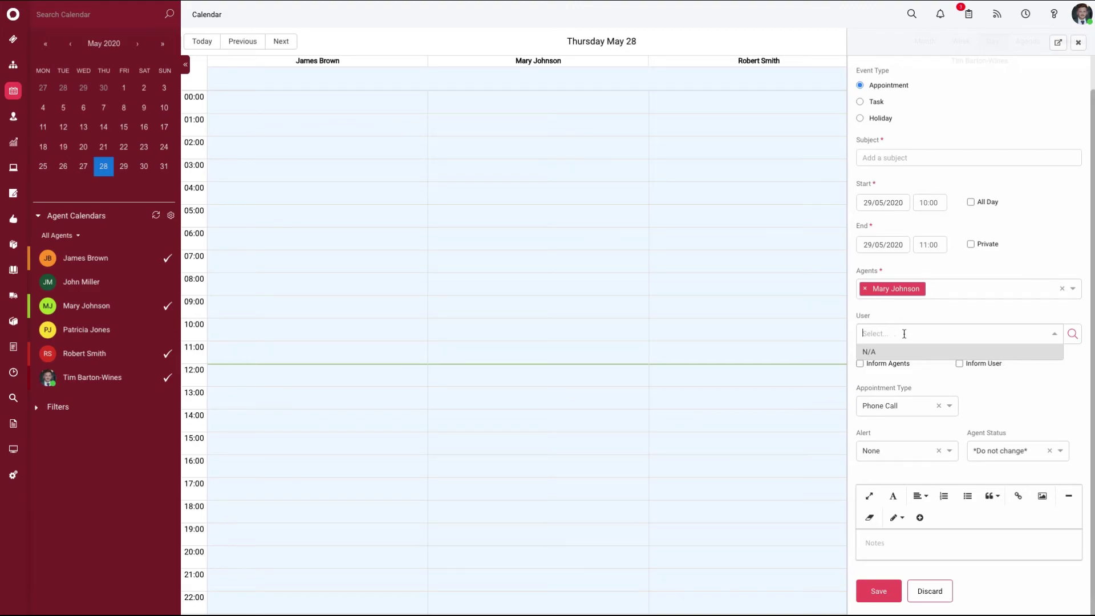
{"action": "left_click", "coordinate": [1042, 388]}
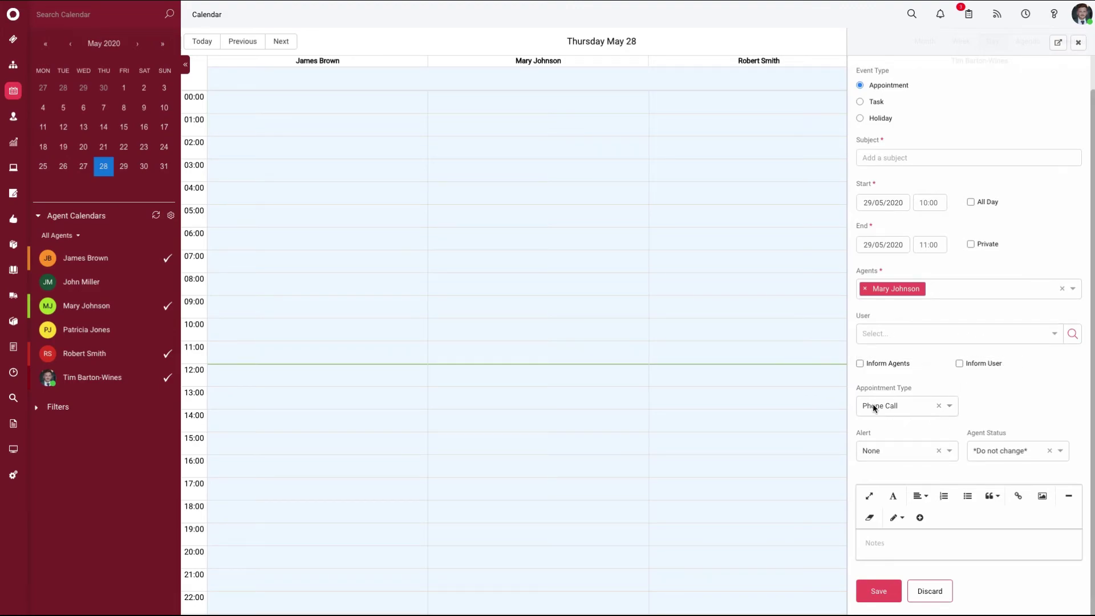
Step: Save the appointment with the subject "test" and the start date 28/05/2020, acknowledge the notice, and return to the home page
{"action": "left_click", "coordinate": [876, 584]}
{"action": "left_click", "coordinate": [882, 203]}
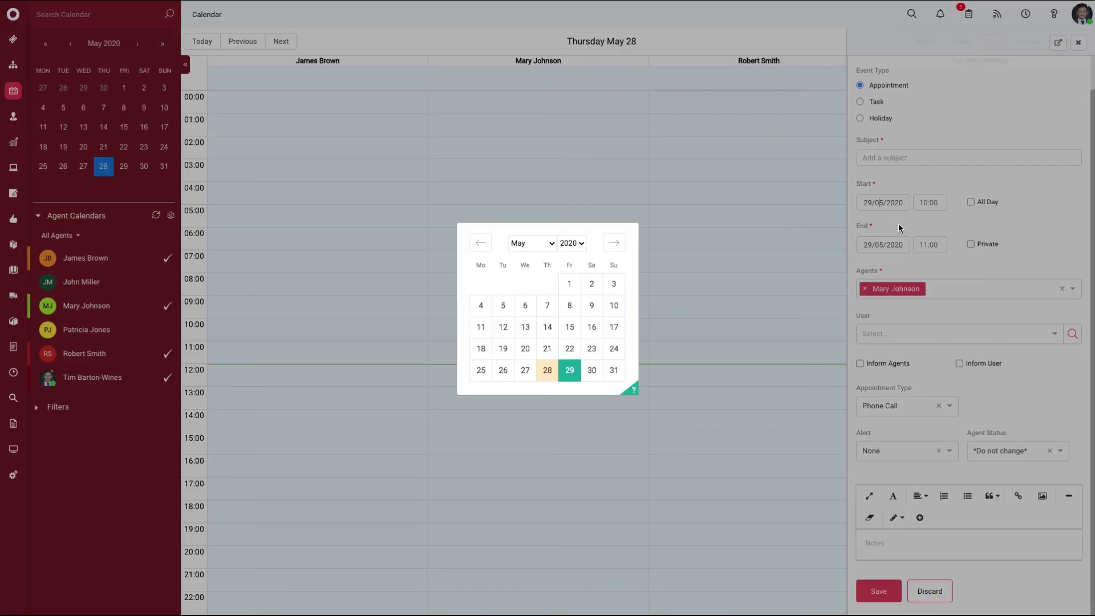
{"action": "left_click", "coordinate": [881, 588]}
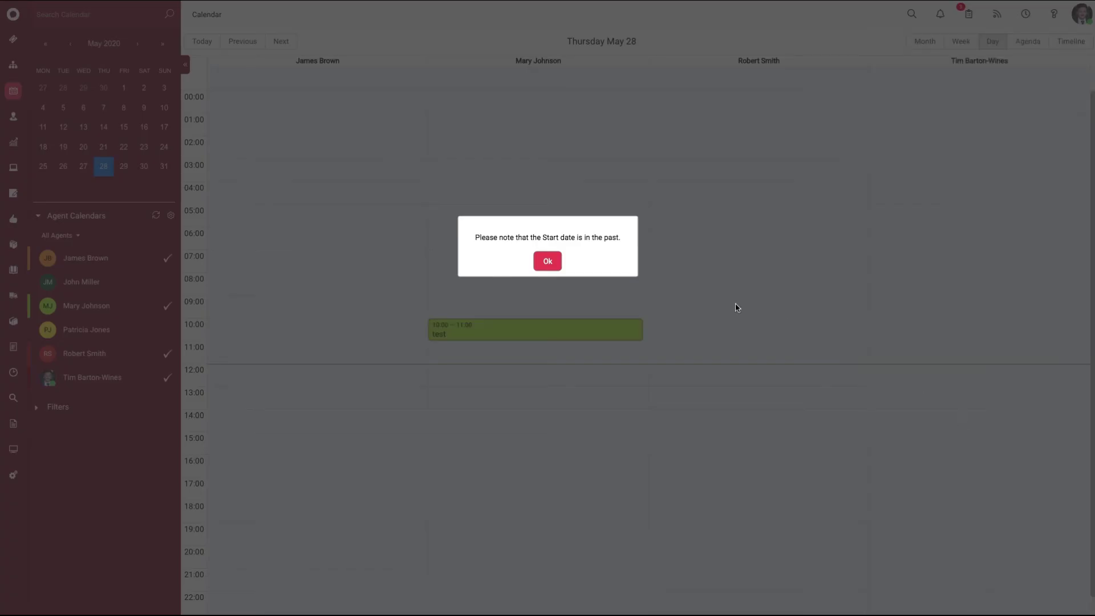
{"action": "left_click", "coordinate": [548, 266]}
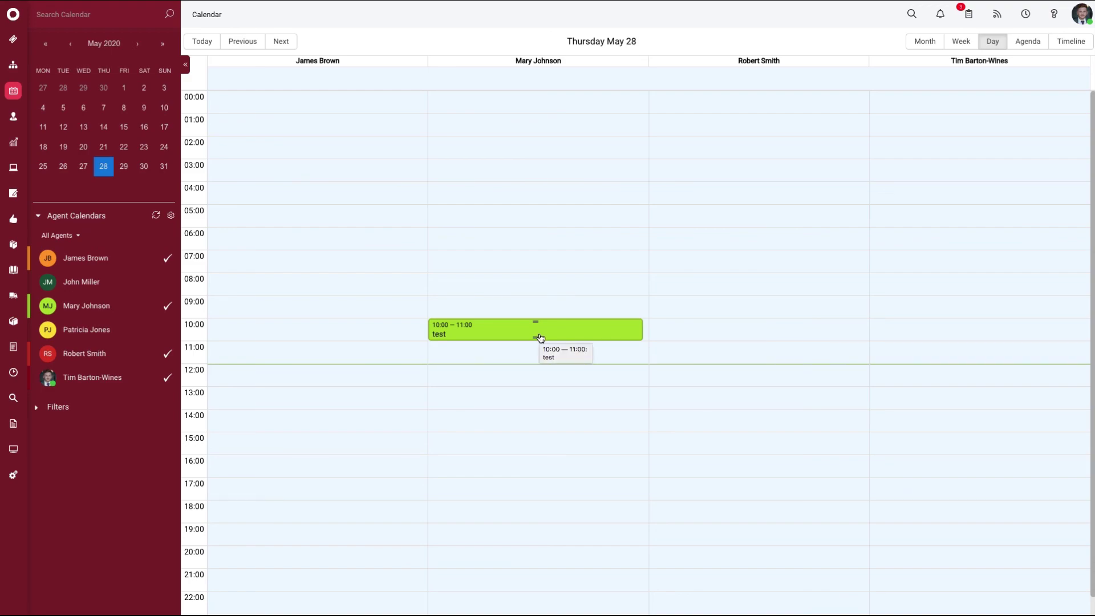
{"action": "left_click", "coordinate": [13, 14]}
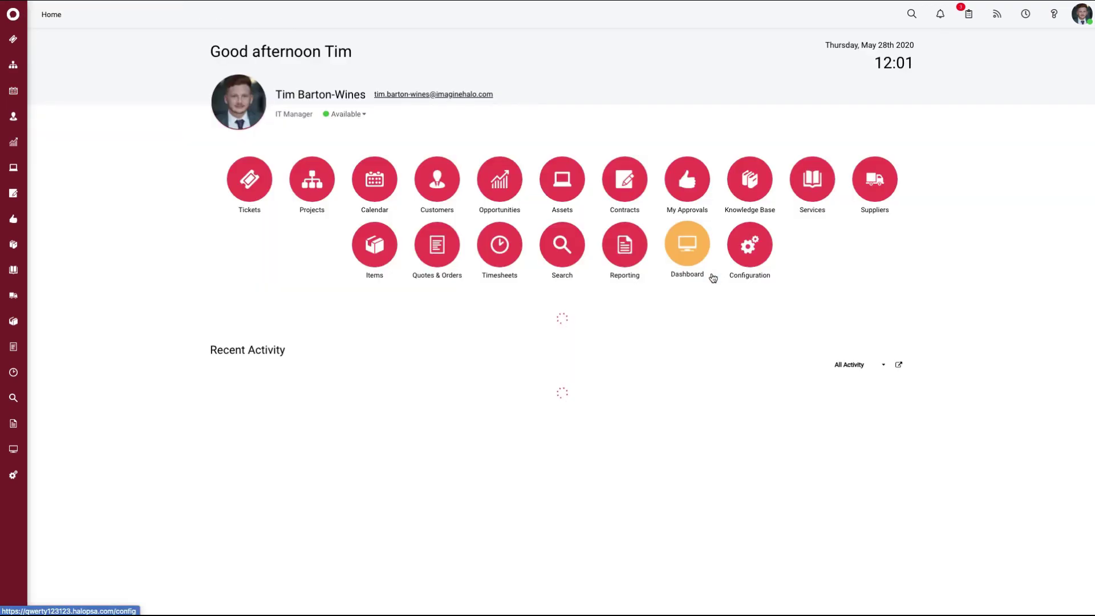